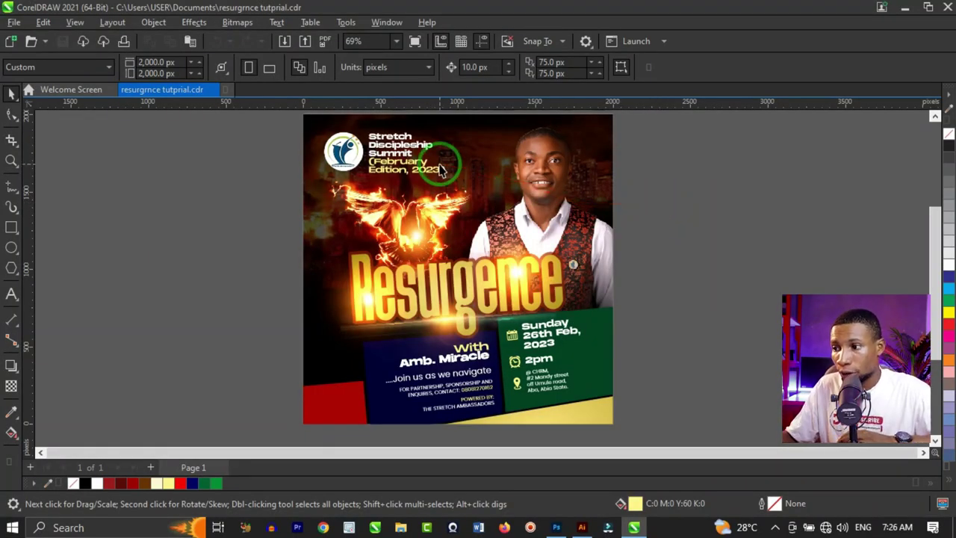
Step: Convert the Stretch Discipleship Summit (February Edition, 2023) heading to curves and zoom in to verify it
{"action": "left_click", "coordinate": [401, 152]}
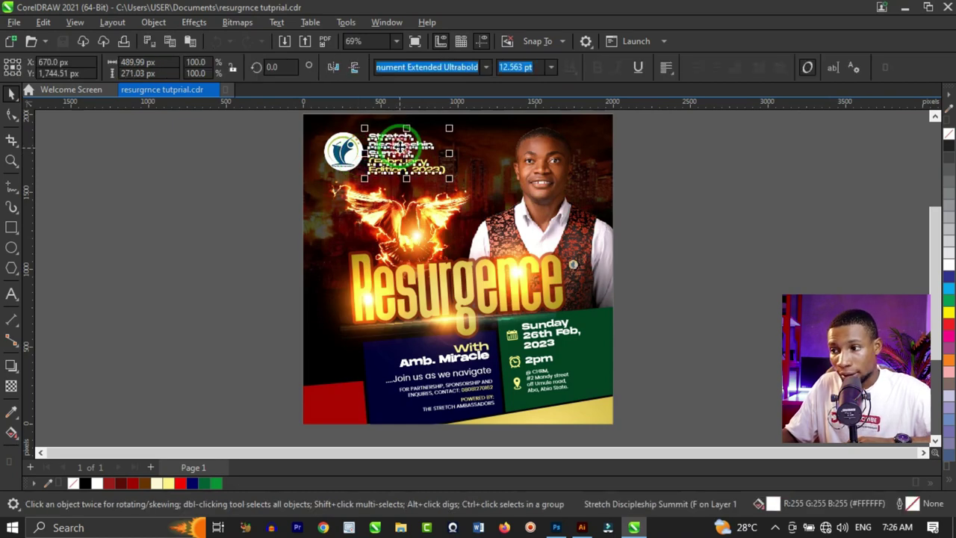
{"action": "left_click", "coordinate": [153, 23]}
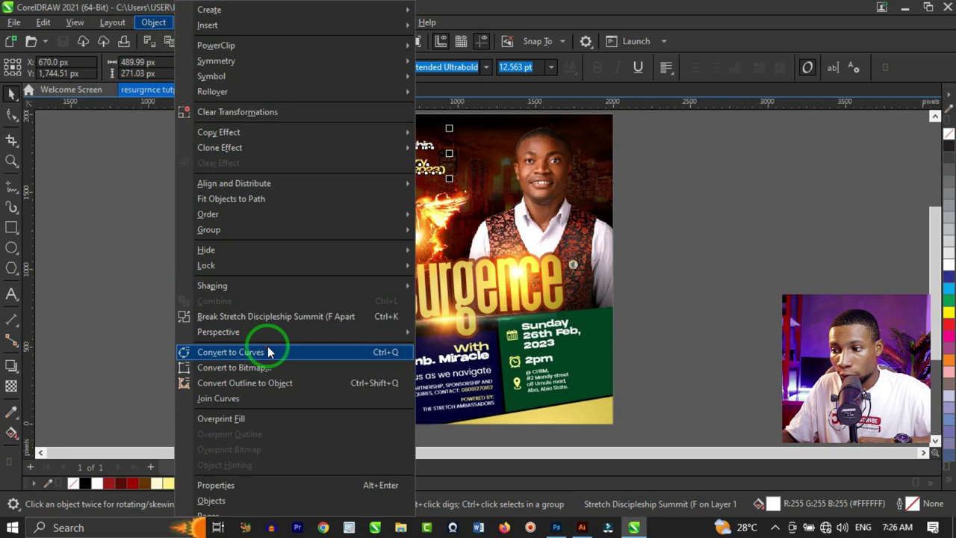
{"action": "left_click", "coordinate": [379, 351]}
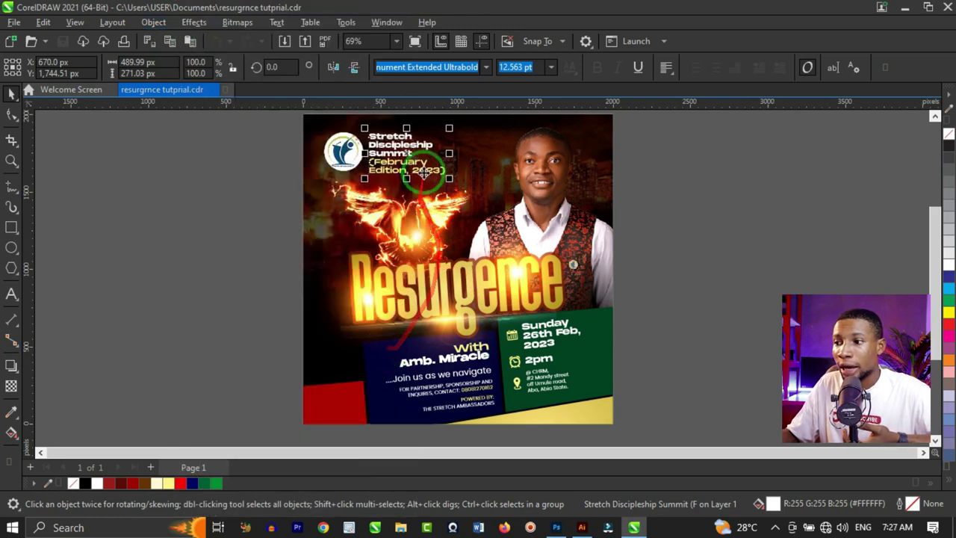
{"action": "scroll", "coordinate": [428, 153], "scroll_direction": "up", "scroll_amount": 1}
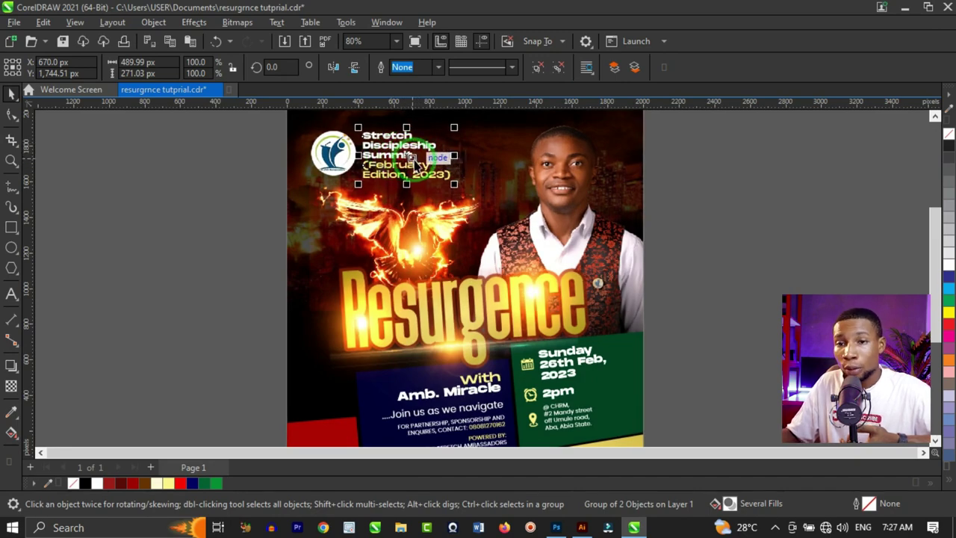
{"action": "scroll", "coordinate": [401, 155], "scroll_direction": "up", "scroll_amount": 2}
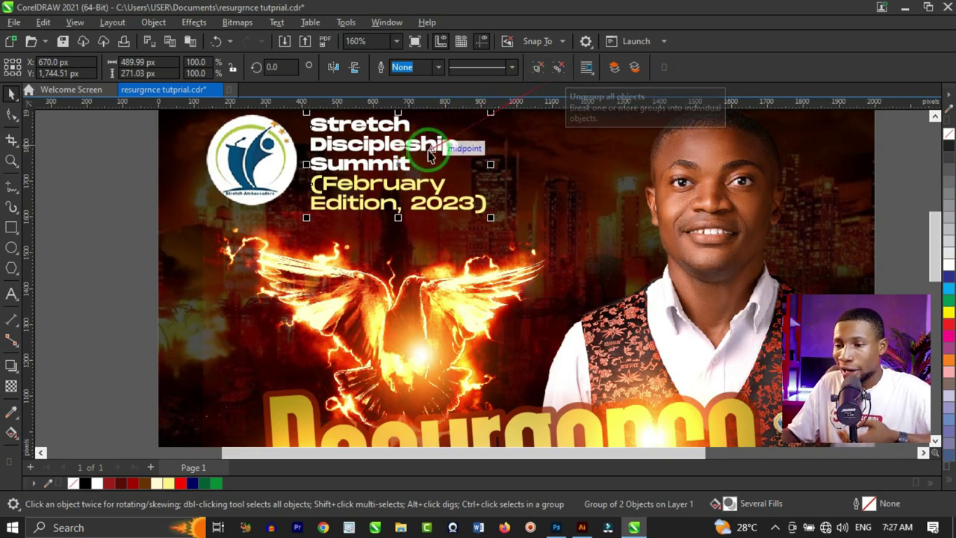
{"action": "scroll", "coordinate": [425, 157], "scroll_direction": "down", "scroll_amount": 1}
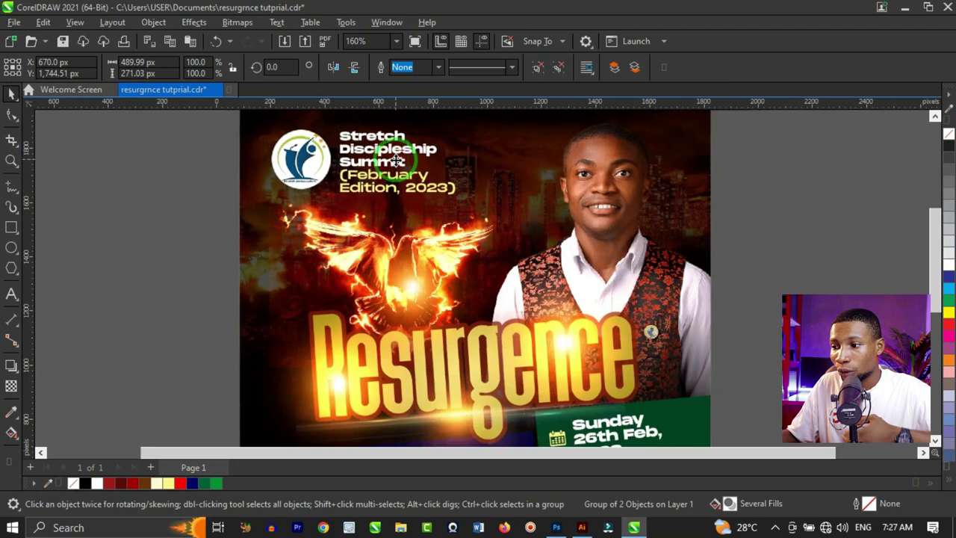
{"action": "scroll", "coordinate": [424, 173], "scroll_direction": "down", "scroll_amount": 1}
{"action": "scroll", "coordinate": [486, 284], "scroll_direction": "up", "scroll_amount": 1}
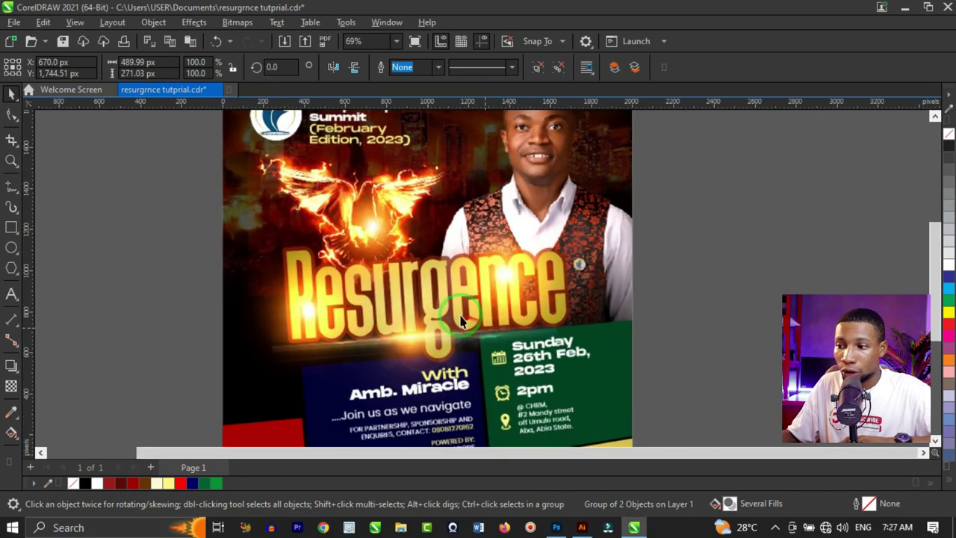
{"action": "scroll", "coordinate": [575, 267], "scroll_direction": "down", "scroll_amount": 1}
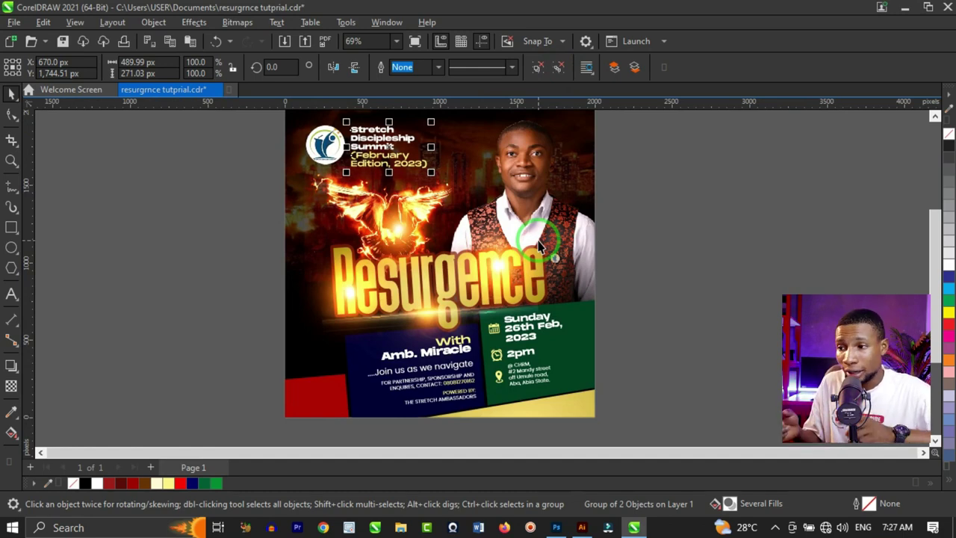
Step: Select only the remaining text objects, including Resurgence and the event details, and convert them to curves
{"action": "left_click", "coordinate": [239, 229]}
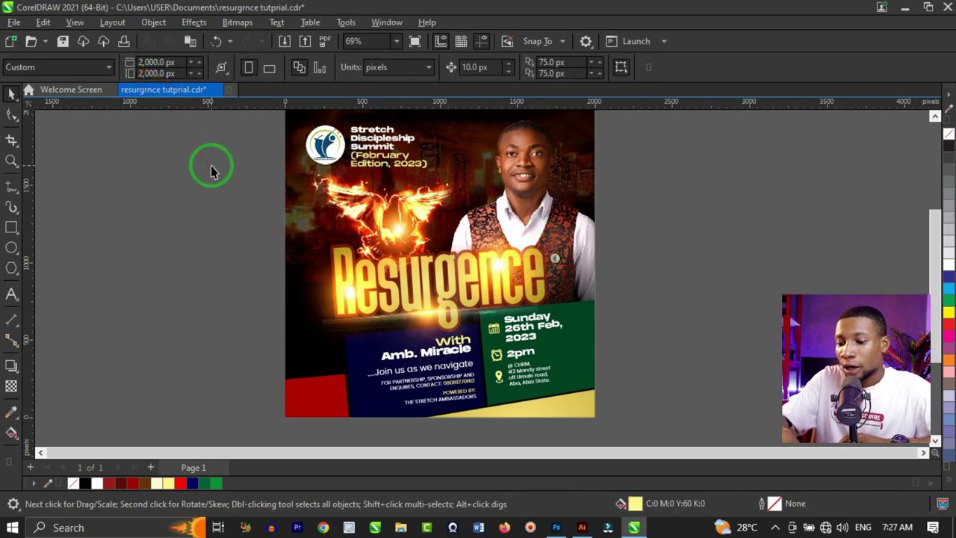
{"action": "key", "text": "ctrl+a"}
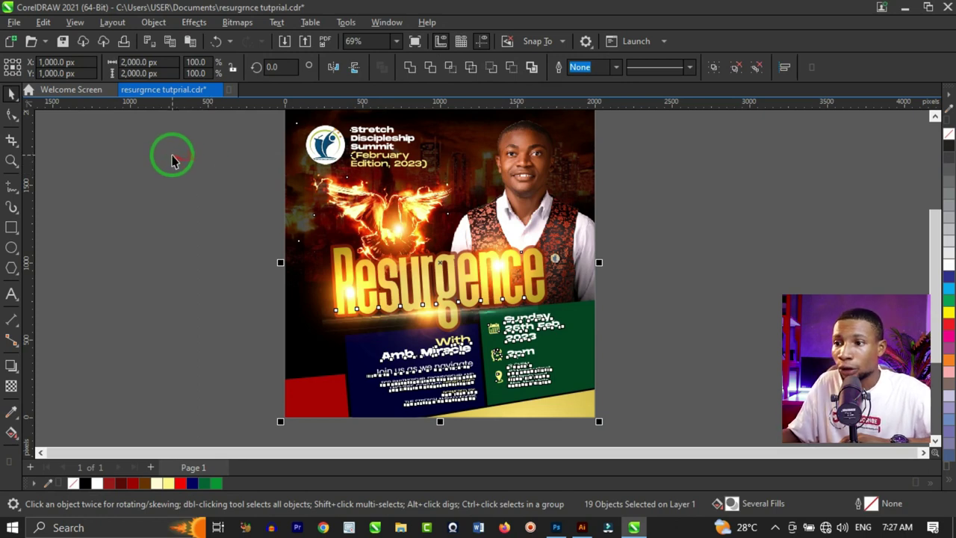
{"action": "left_click", "coordinate": [43, 22]}
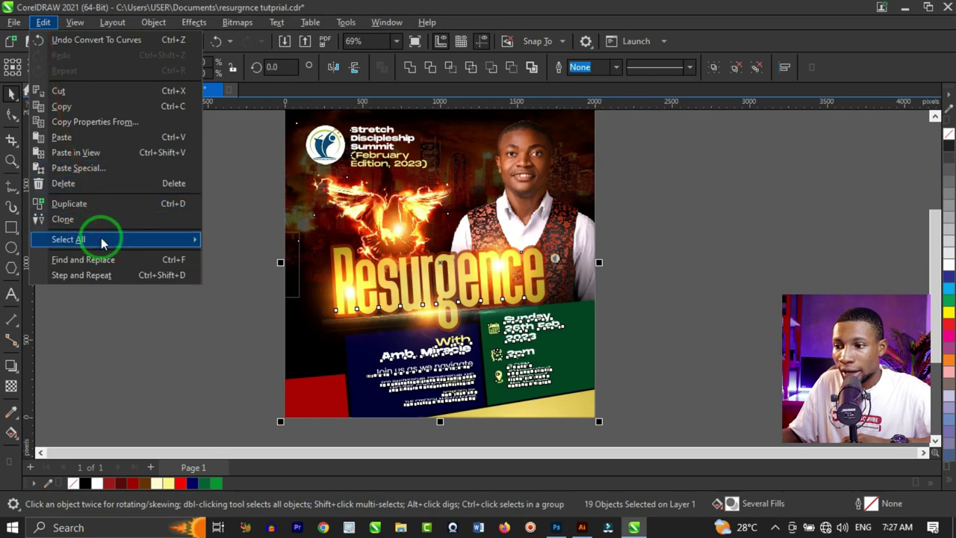
{"action": "mouse_move", "coordinate": [128, 237]}
{"action": "left_click", "coordinate": [230, 246]}
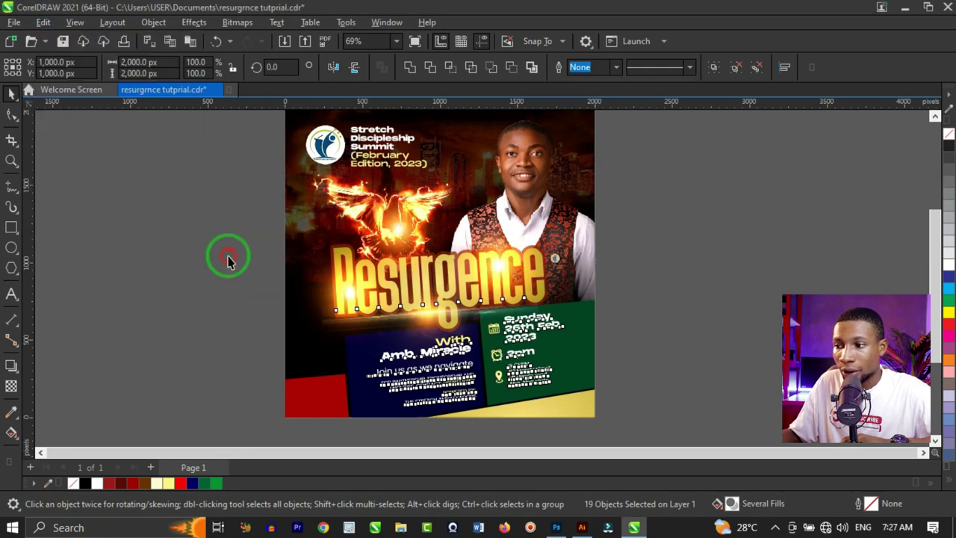
{"action": "left_click", "coordinate": [364, 278]}
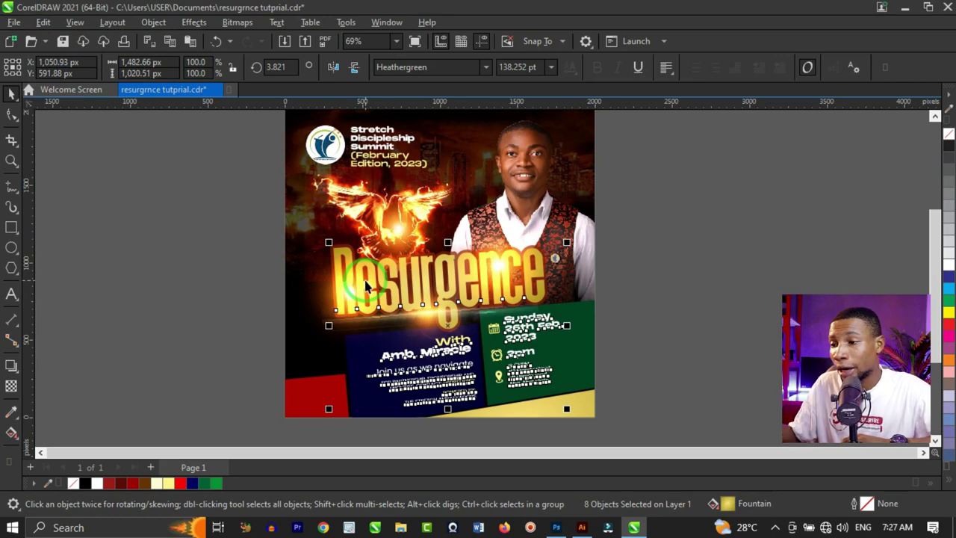
{"action": "left_click", "coordinate": [153, 22]}
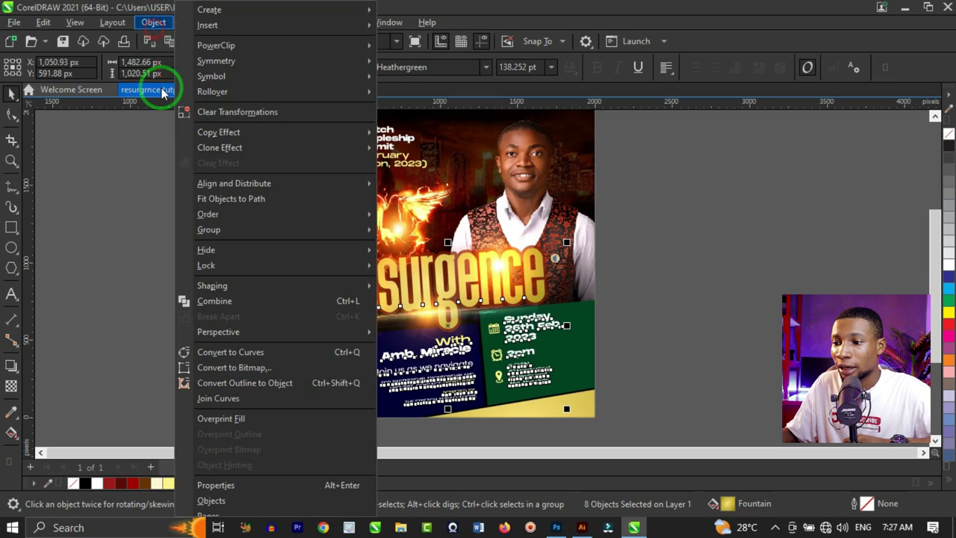
{"action": "left_click", "coordinate": [254, 351]}
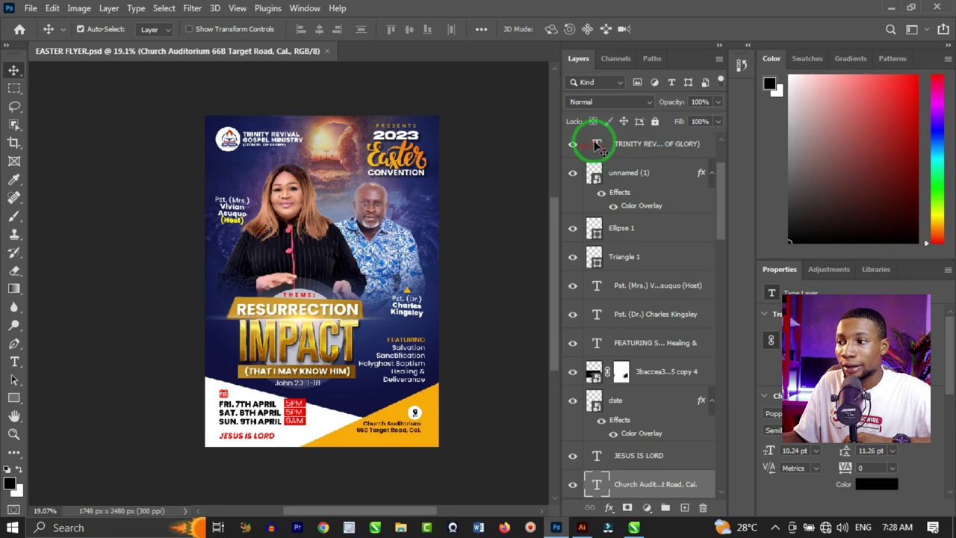
Step: Convert the TRINITY REVIVAL GOSPEL MINISTRY (CITADEL OF GLORY) type layer to a shape in Layers
{"action": "scroll", "coordinate": [591, 145], "scroll_direction": "up", "scroll_amount": 2}
{"action": "left_click", "coordinate": [591, 144]}
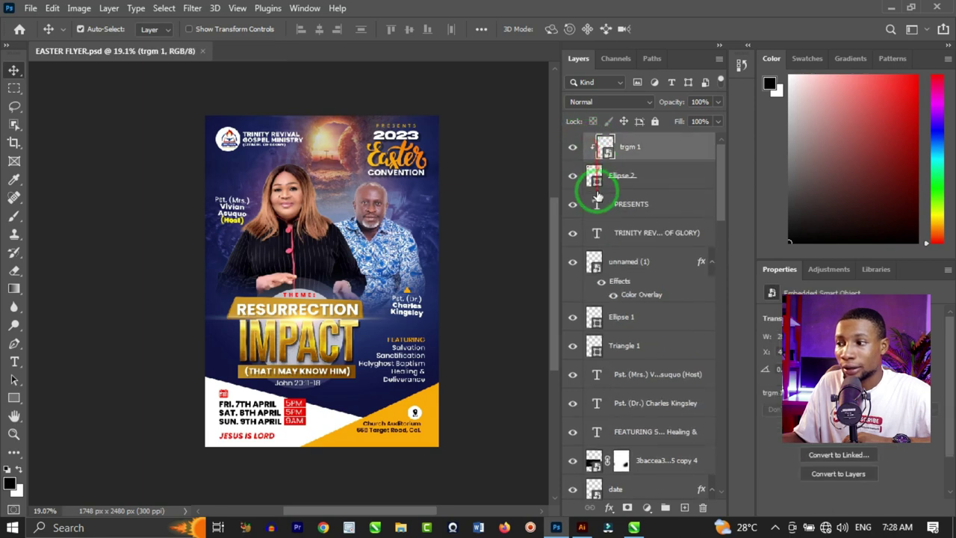
{"action": "left_click", "coordinate": [629, 235]}
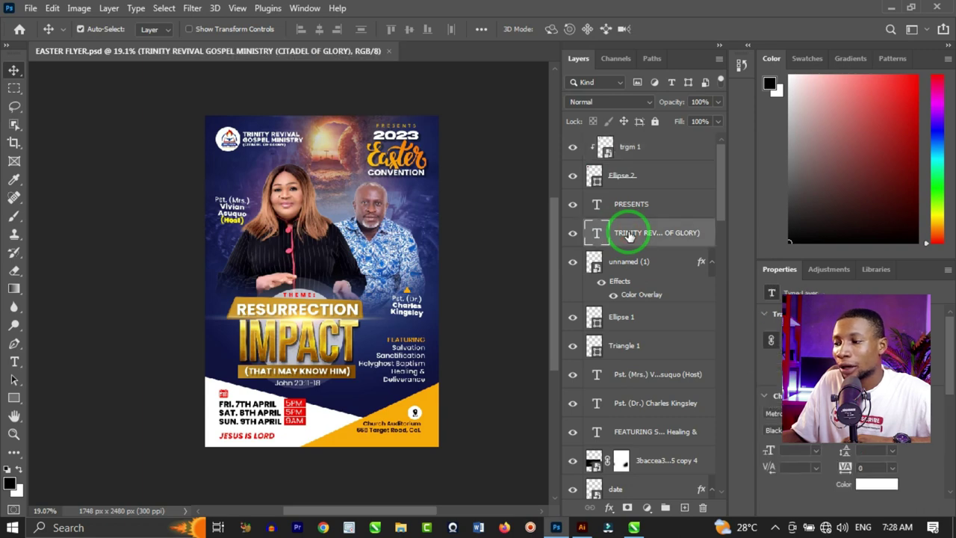
{"action": "right_click", "coordinate": [628, 234]}
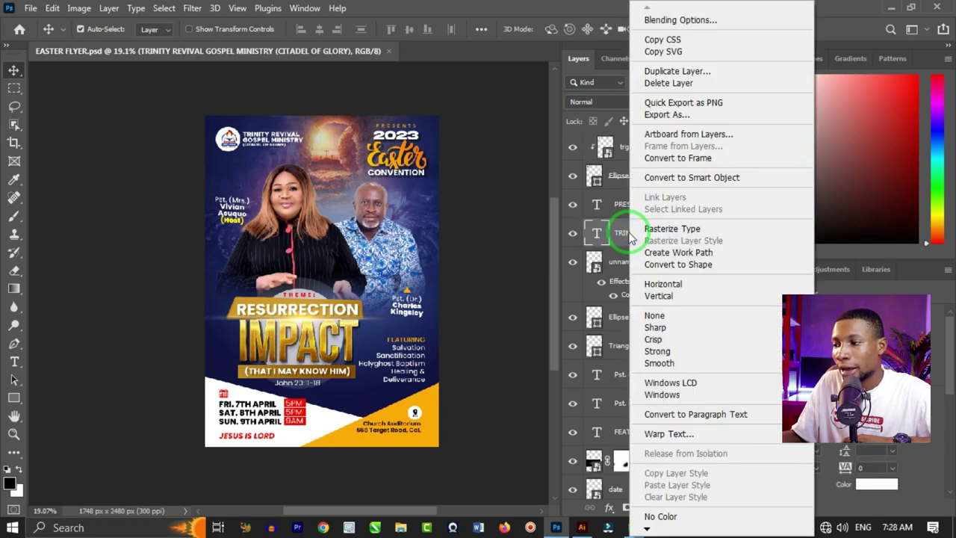
{"action": "left_click", "coordinate": [690, 266]}
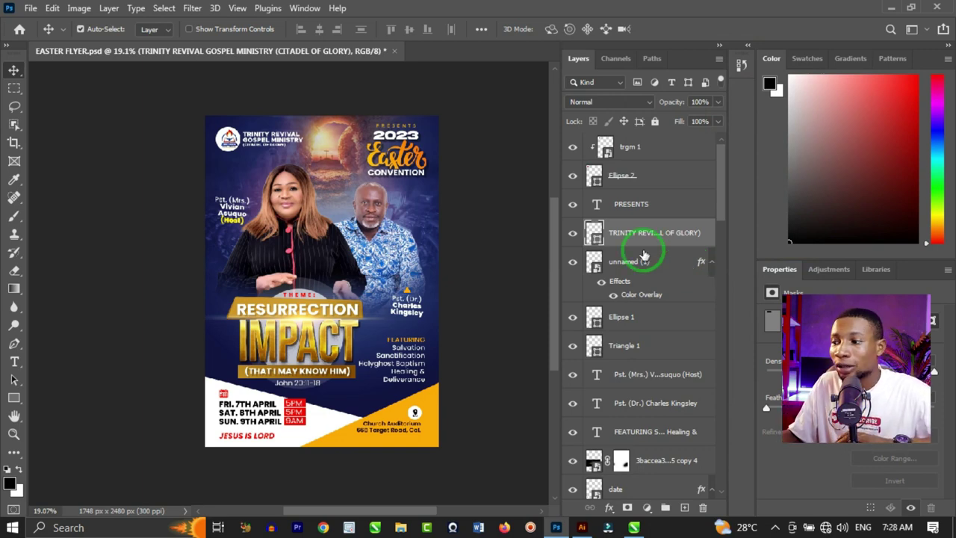
Step: Select the PRESENTS, two pastor-caption and FEATURING type layers and convert them all to shapes
{"action": "key", "text": "alt+bracketright"}
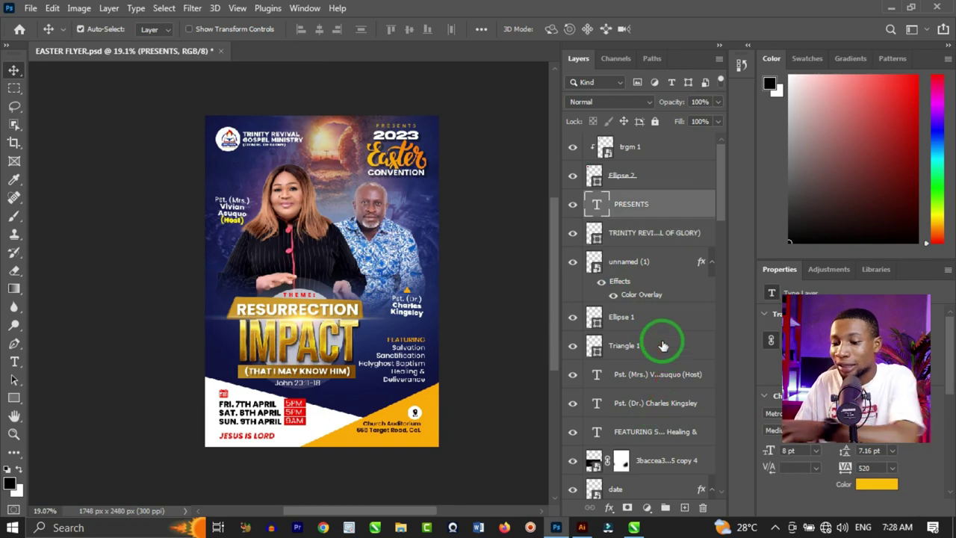
{"action": "left_click", "coordinate": [640, 382], "text": "ctrl"}
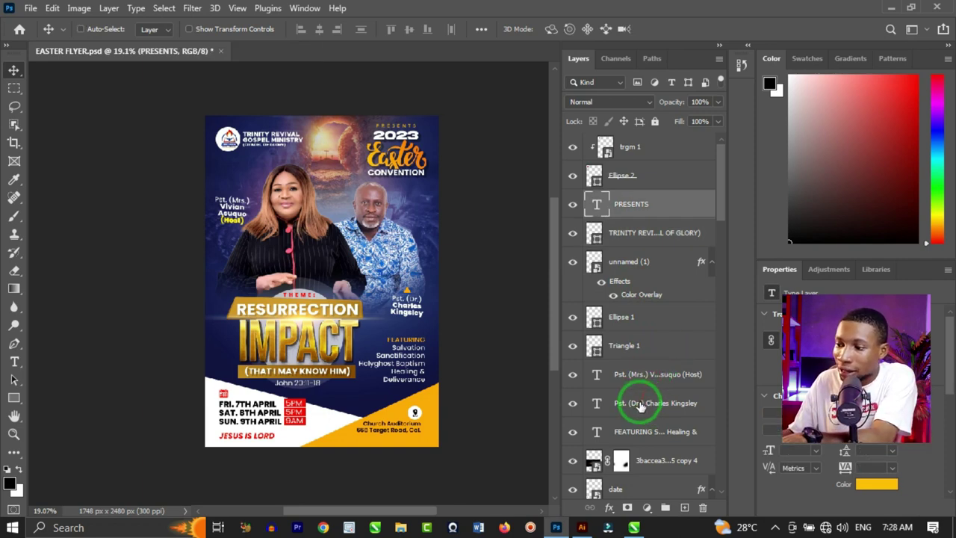
{"action": "left_click", "coordinate": [639, 403], "text": "ctrl"}
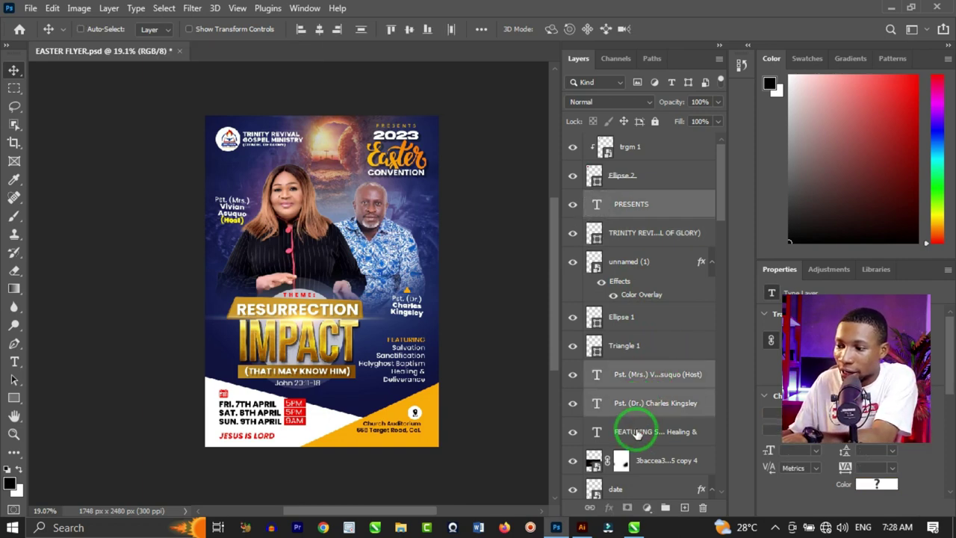
{"action": "left_click", "coordinate": [635, 436], "text": "ctrl"}
{"action": "right_click", "coordinate": [645, 392]}
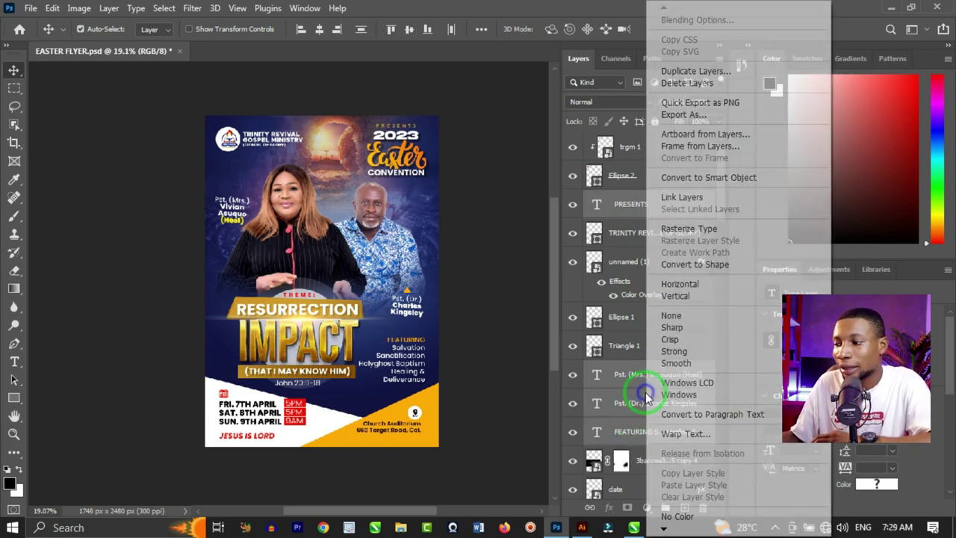
{"action": "left_click", "coordinate": [715, 265]}
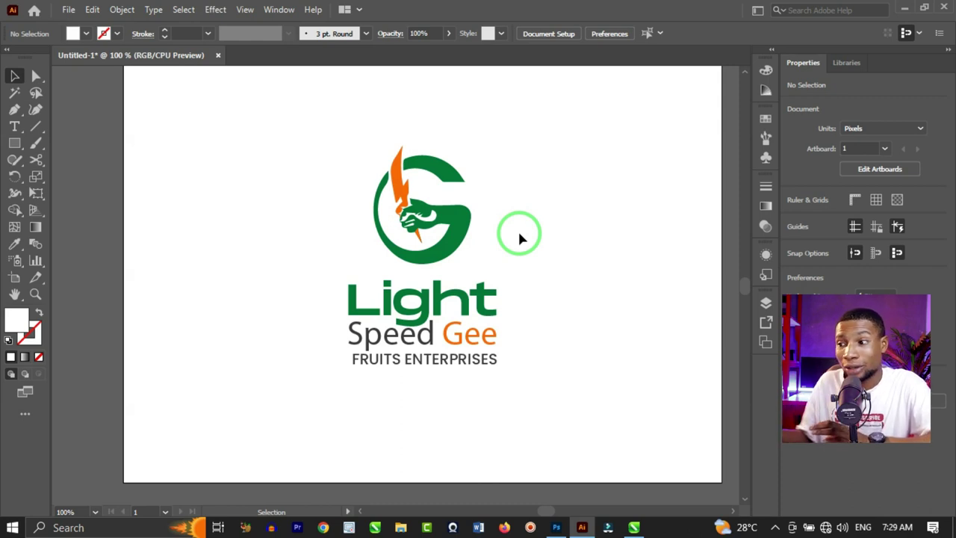
Step: Create outlines from the Light Speed Gee FRUITS ENTERPRISES logo text, then undo and redo to compare
{"action": "left_click", "coordinate": [471, 244]}
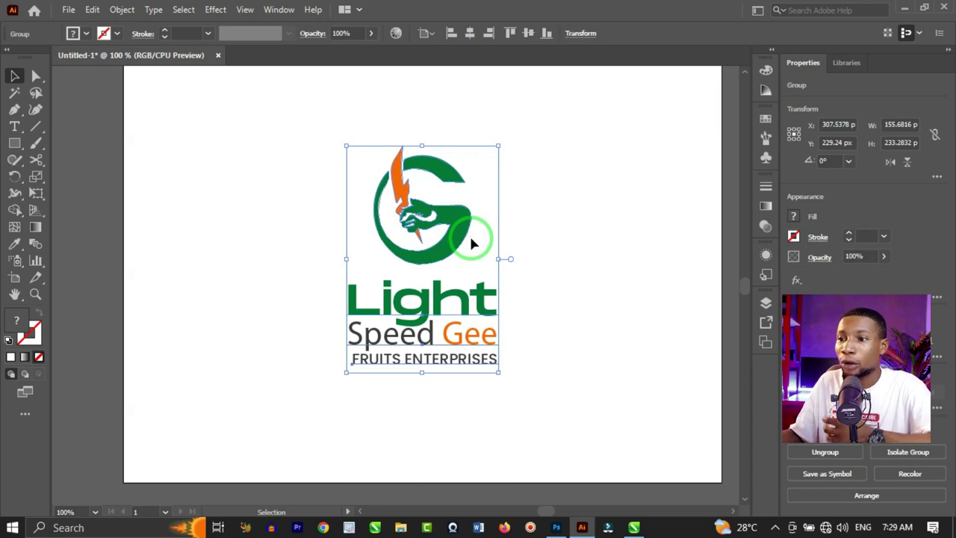
{"action": "left_click", "coordinate": [123, 9]}
{"action": "left_click", "coordinate": [157, 11]}
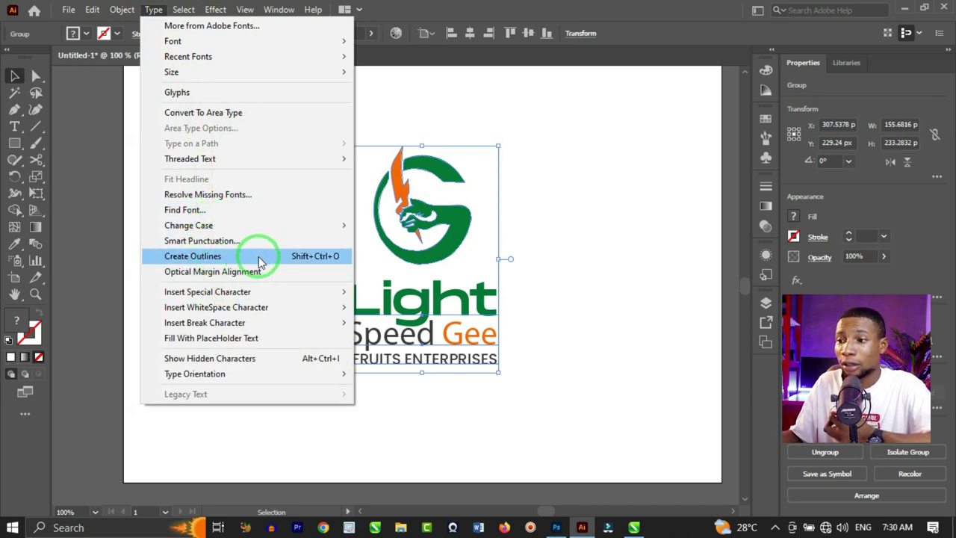
{"action": "left_click", "coordinate": [316, 255]}
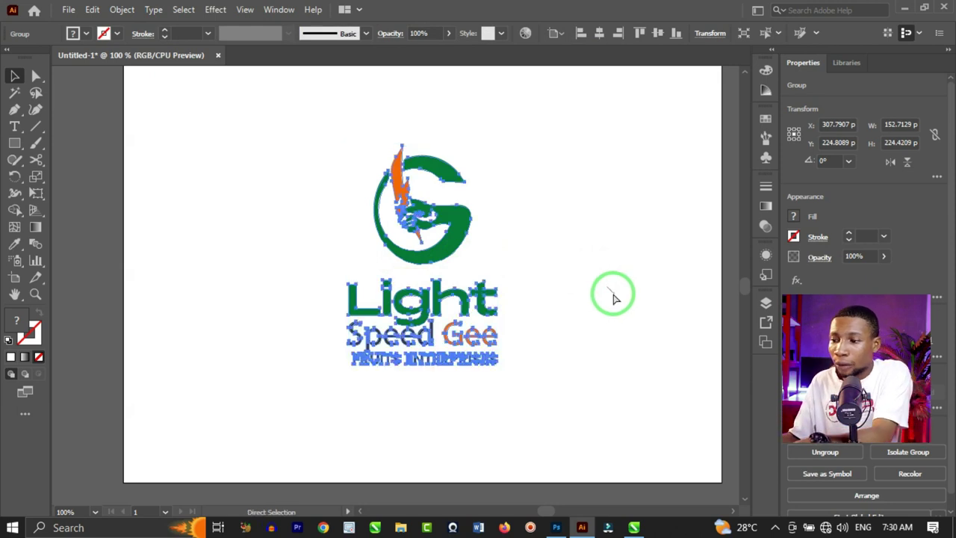
{"action": "key", "text": "ctrl+z"}
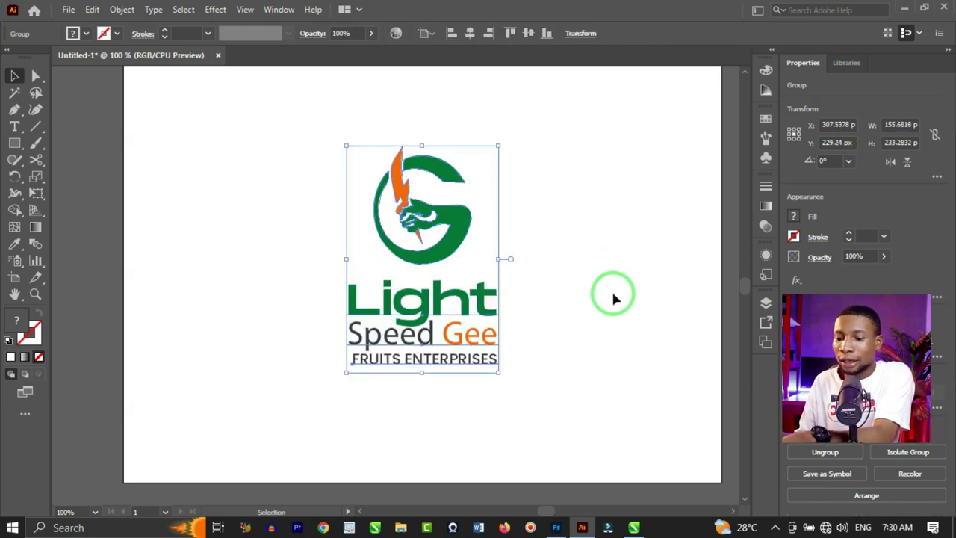
{"action": "key", "text": "a"}
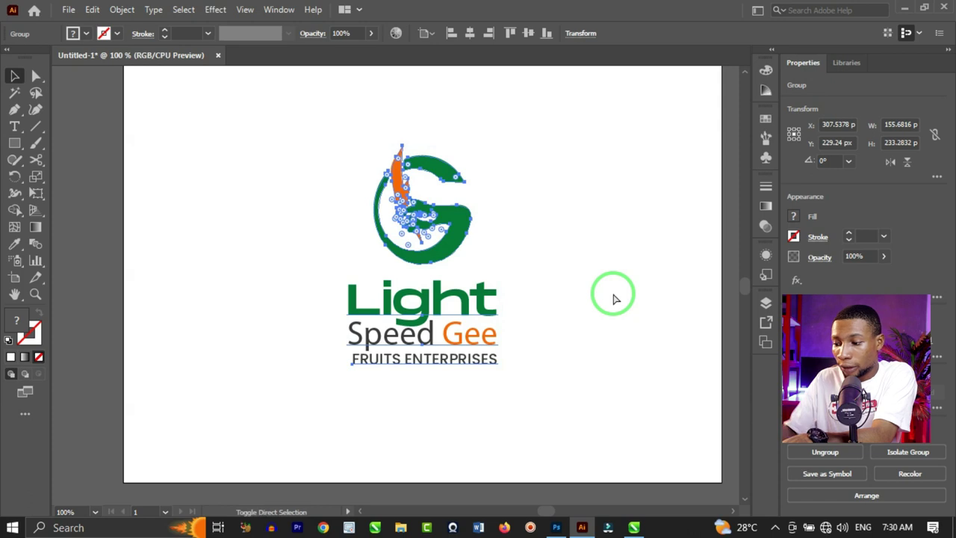
{"action": "key", "text": "v"}
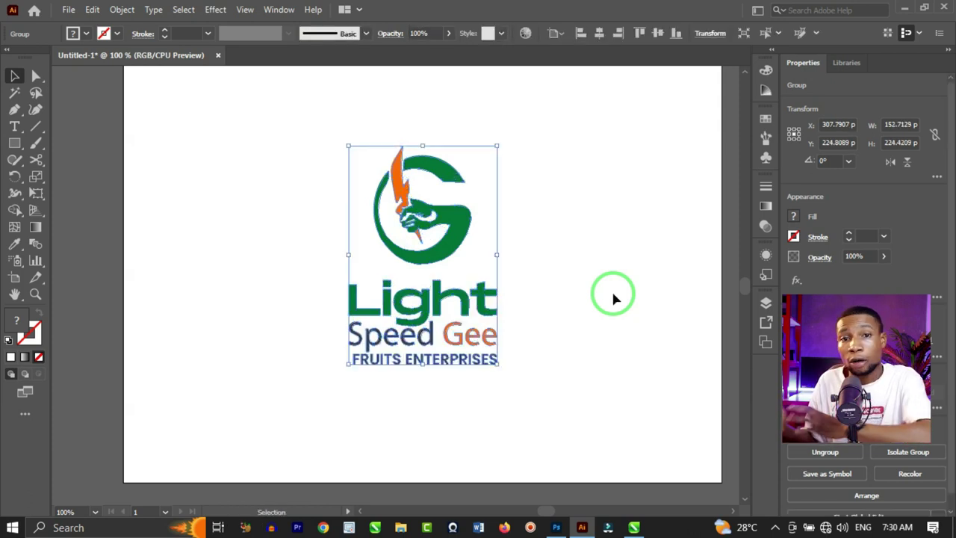